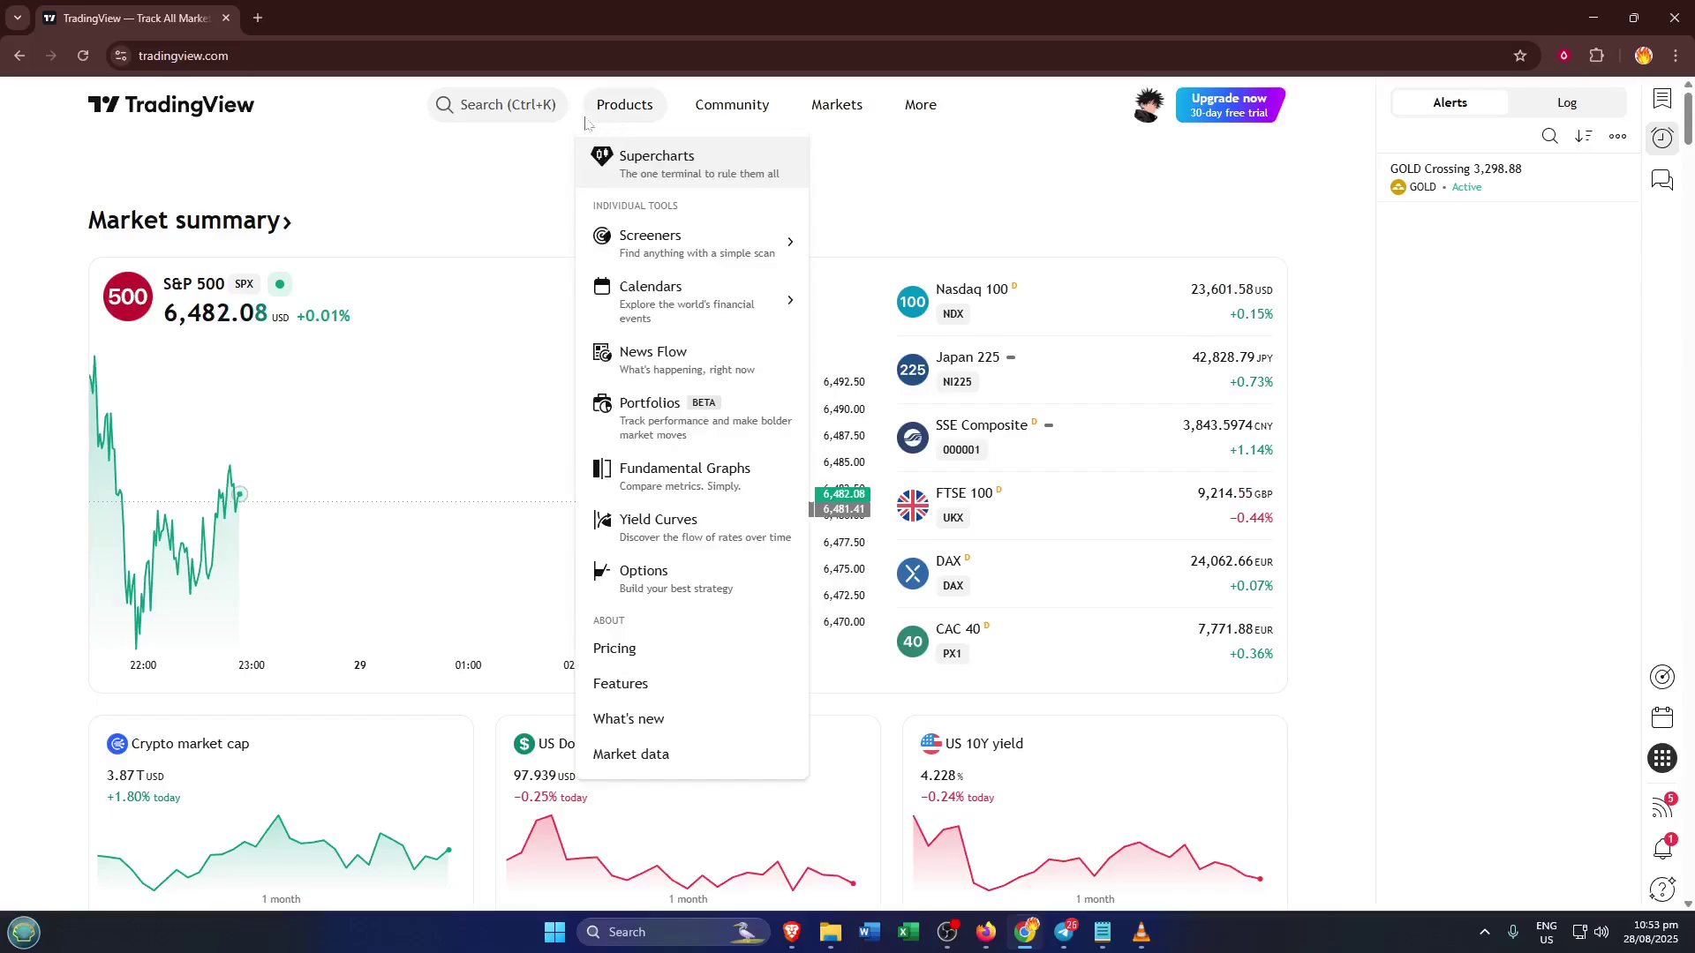
# Open the NVDA 1-minute Supercharts view showing the 200 EMA line.
pyautogui.click(626, 115)
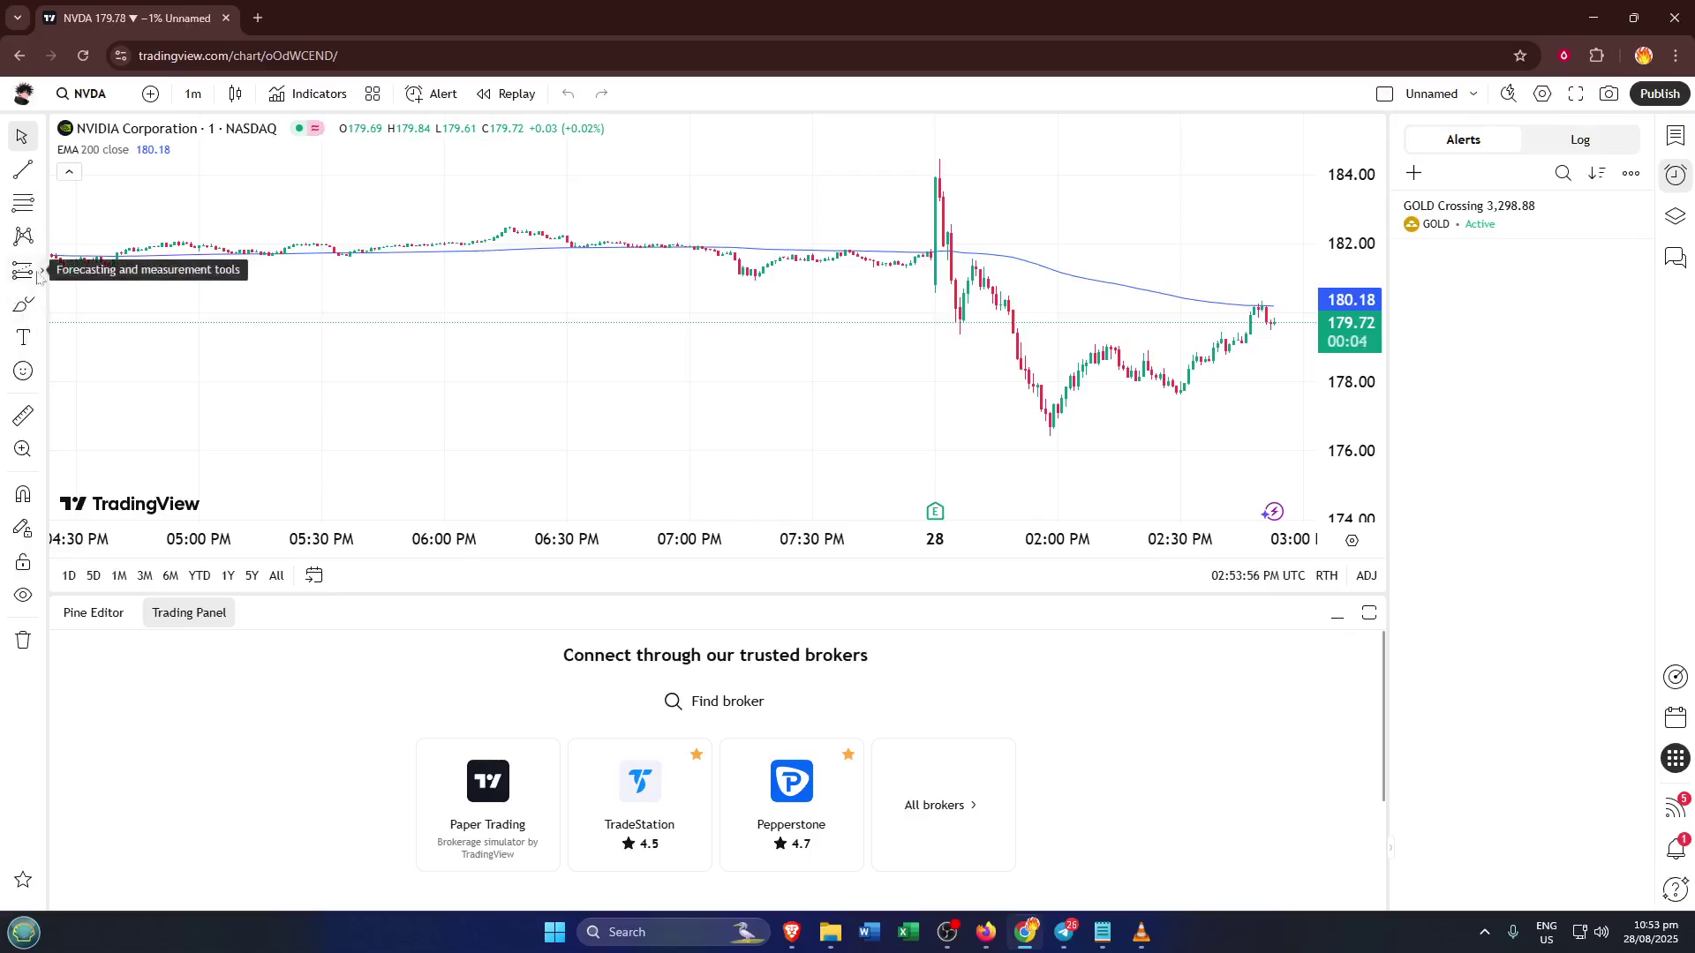
# Select the Bars Pattern tool from the forecasting and measurement tools.
pyautogui.click(40, 272)
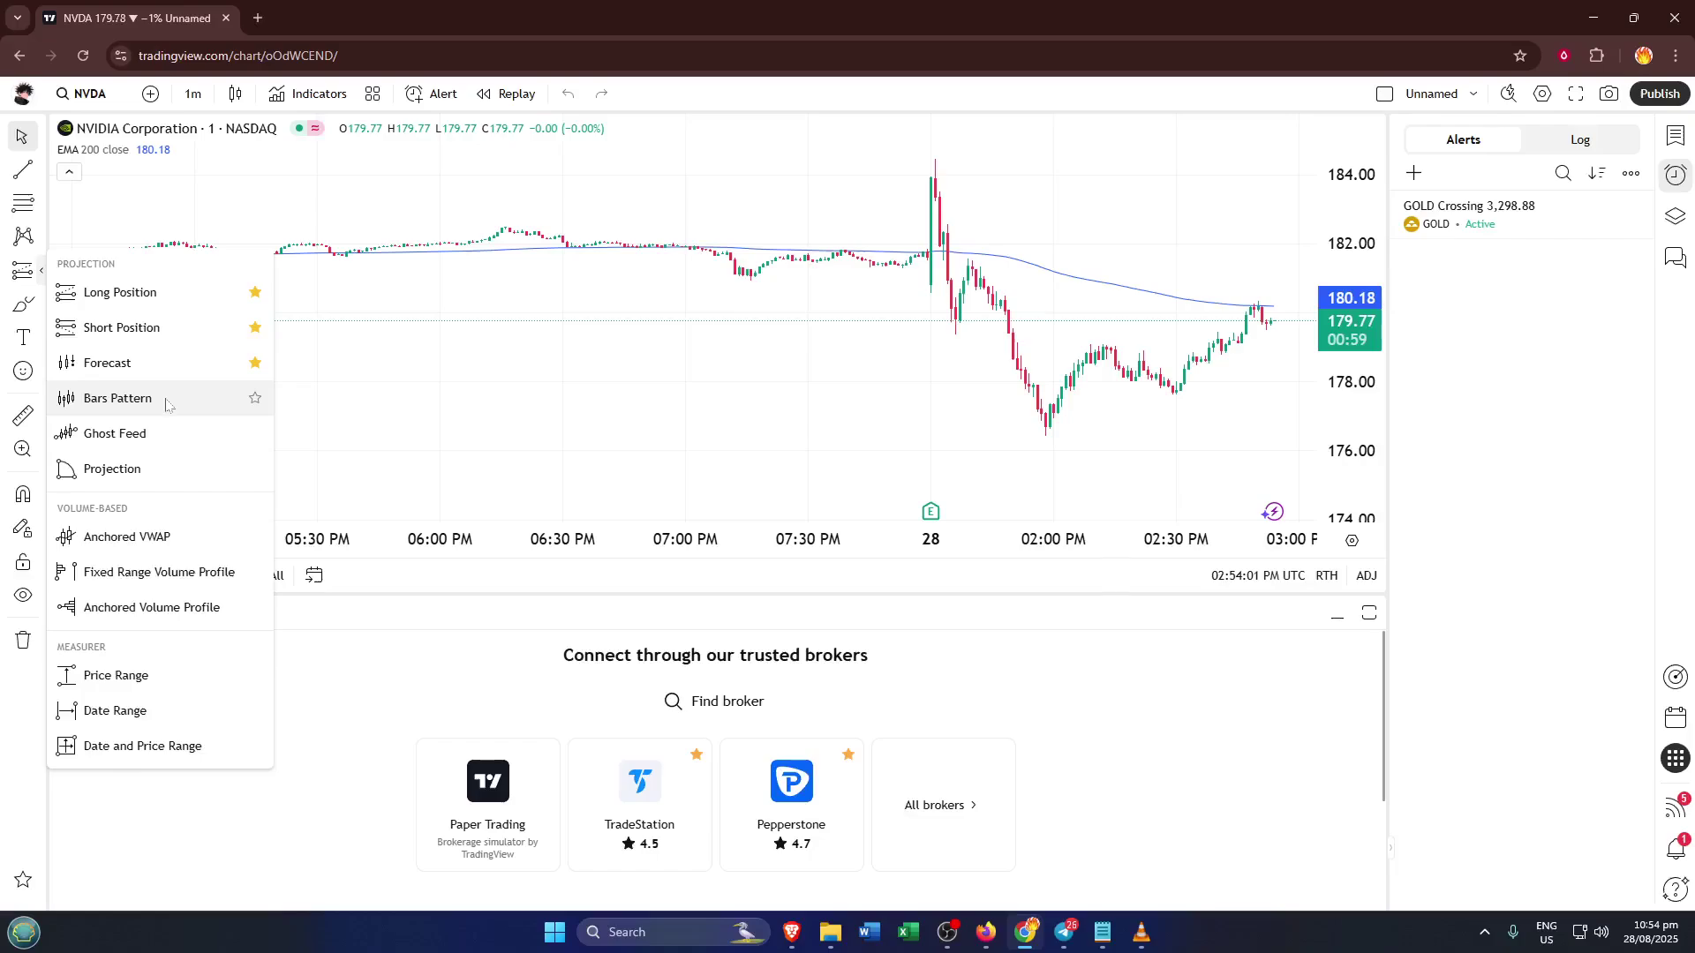
pyautogui.click(168, 402)
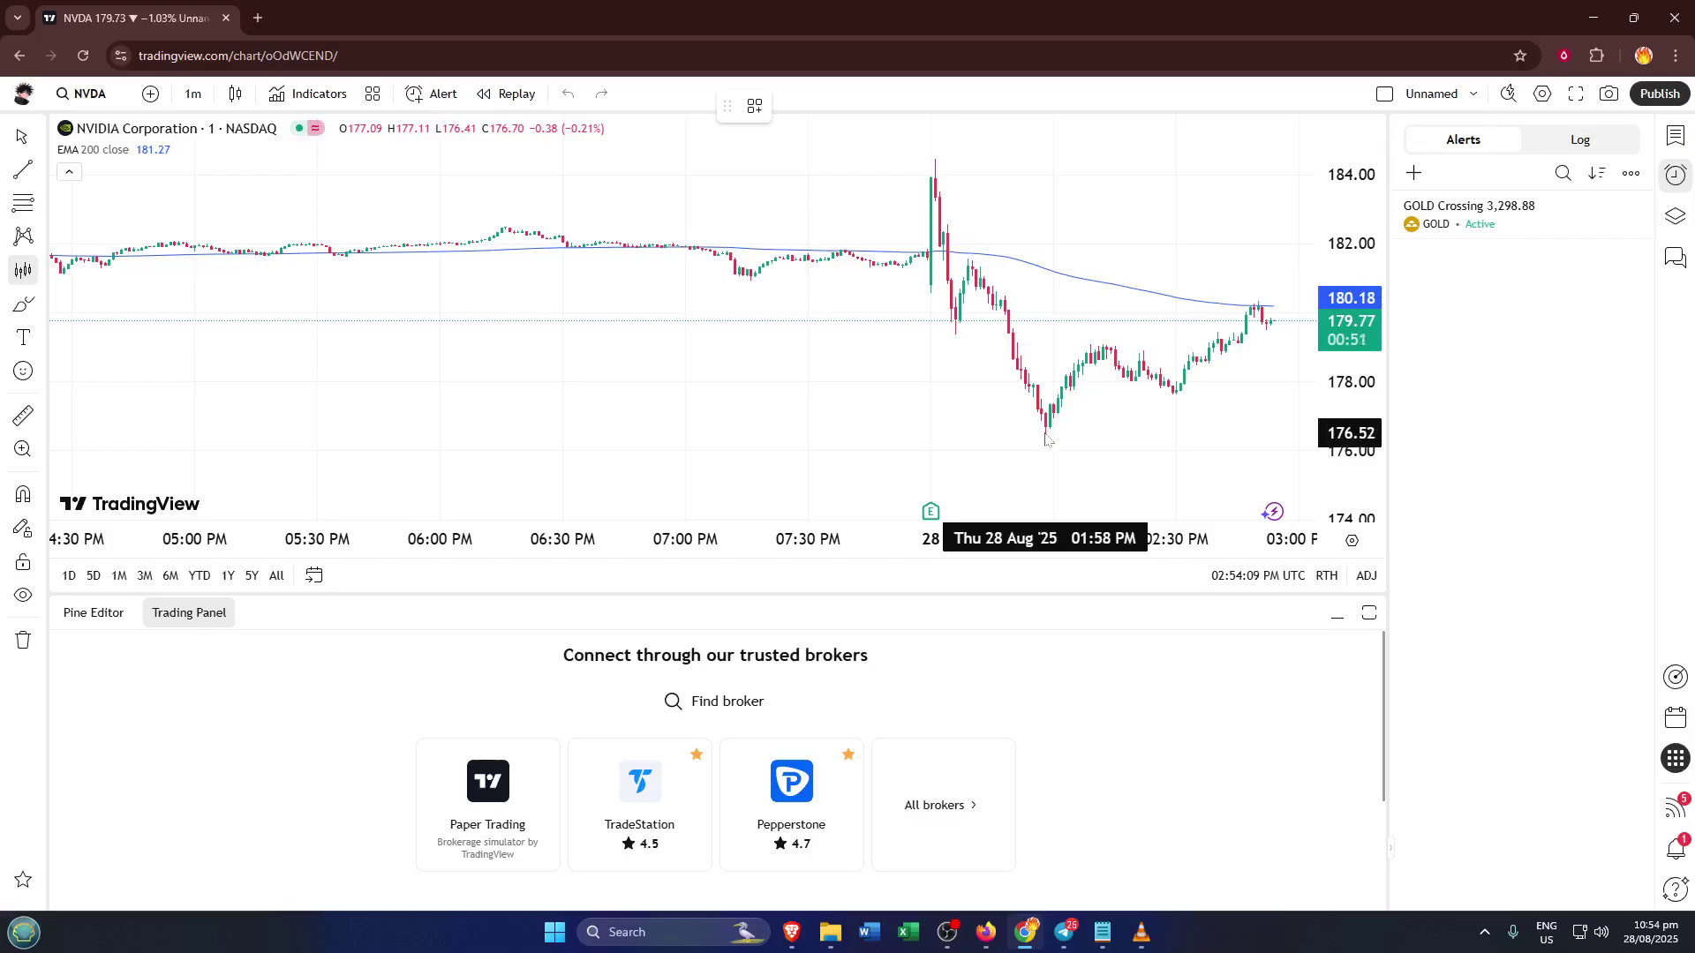
# Draw the Bars Pattern from the 1:58 PM swing low to the 2:54 PM high.
pyautogui.click(1046, 415)
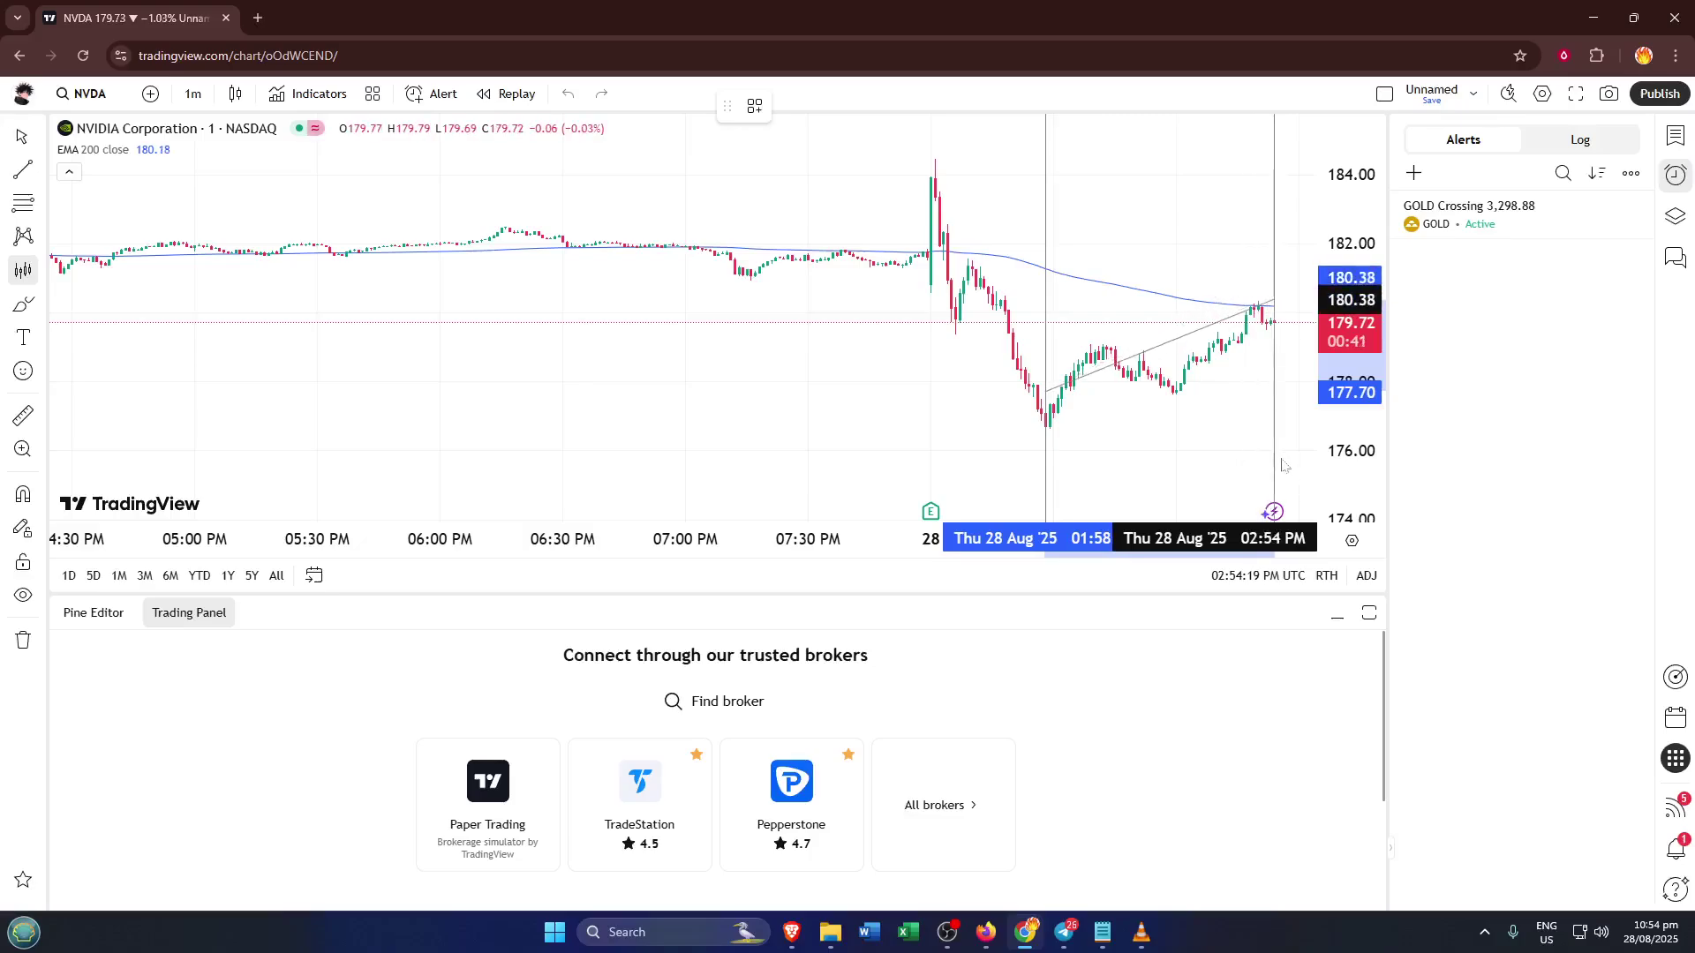
pyautogui.click(1281, 464)
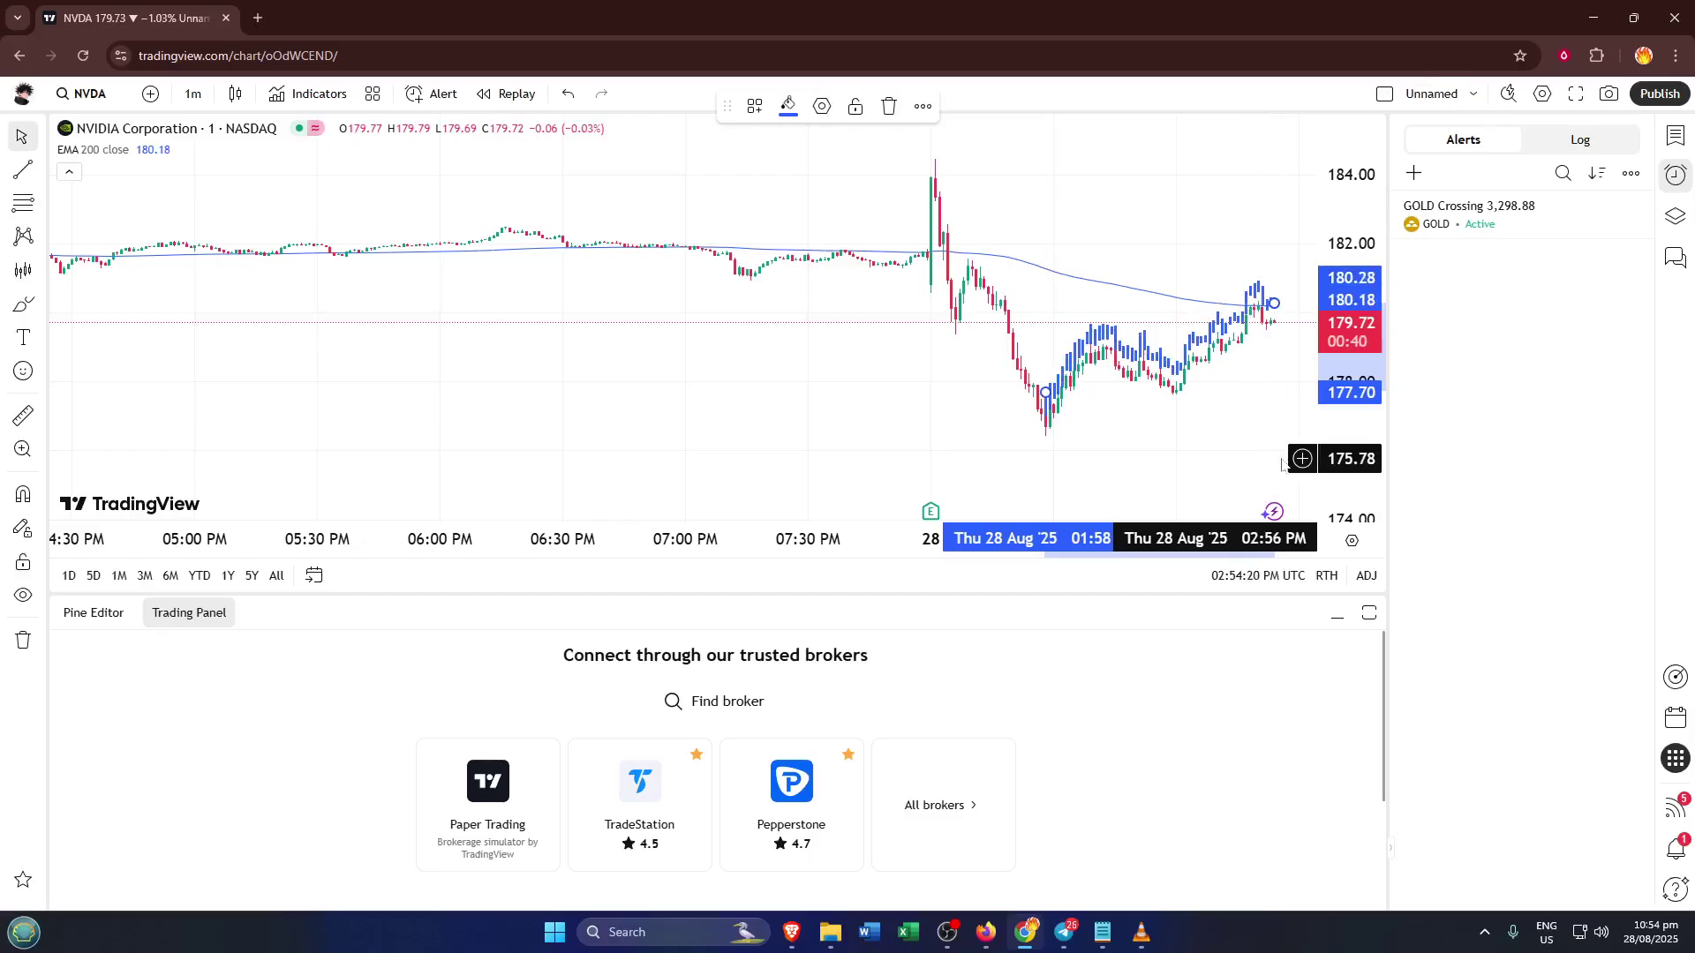